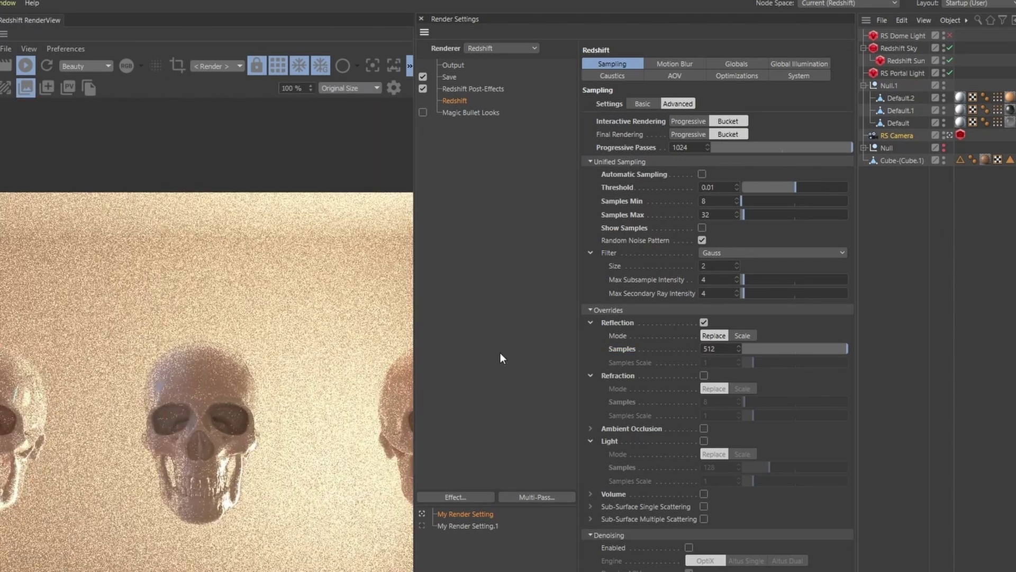
Step: Enable region rendering and mark a small area of the image to render
scroll(228, 283, down, 5)
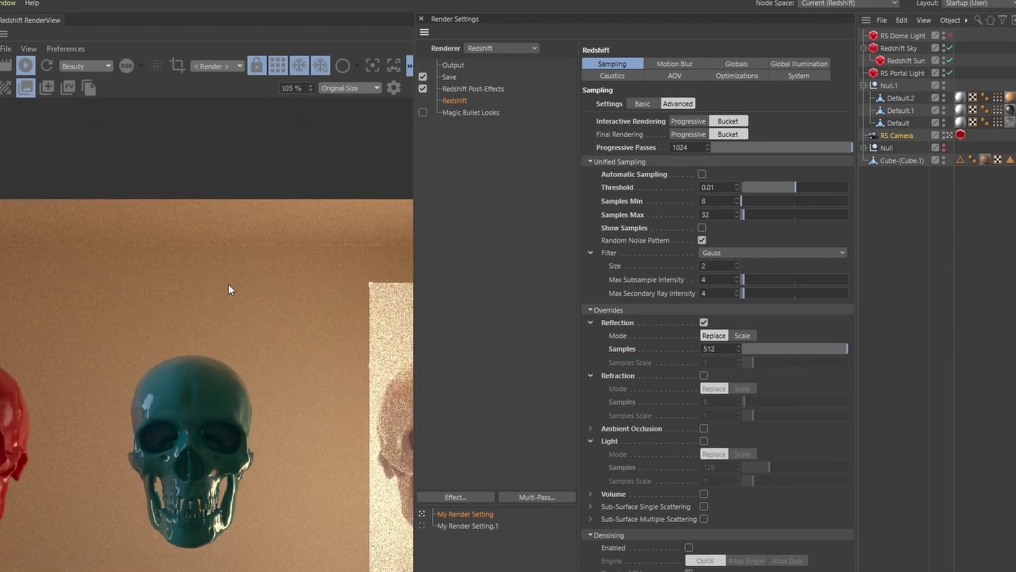
scroll(170, 418, up, 5)
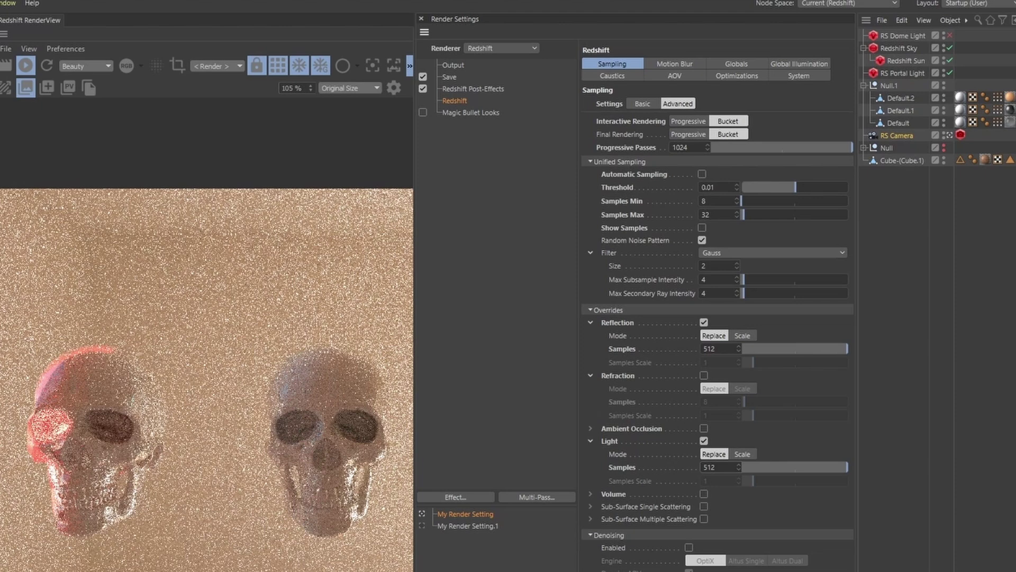
click(178, 66)
drag(45, 272, 154, 550)
scroll(103, 279, up, 5)
scroll(59, 228, down, 5)
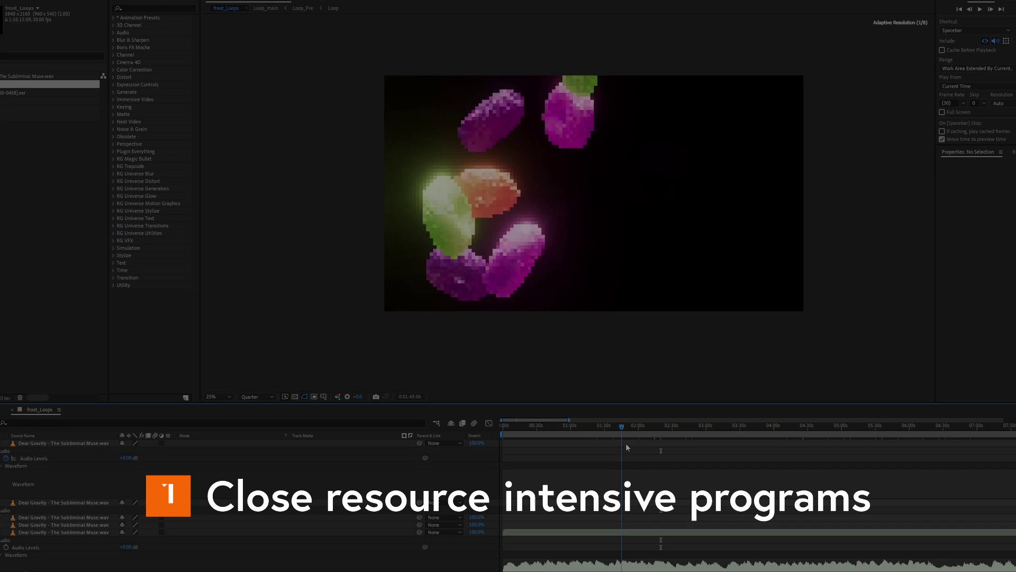
Step: Purge all of After Effects' 12.3 GB disk cache and confirm the deletion
click(5, 0)
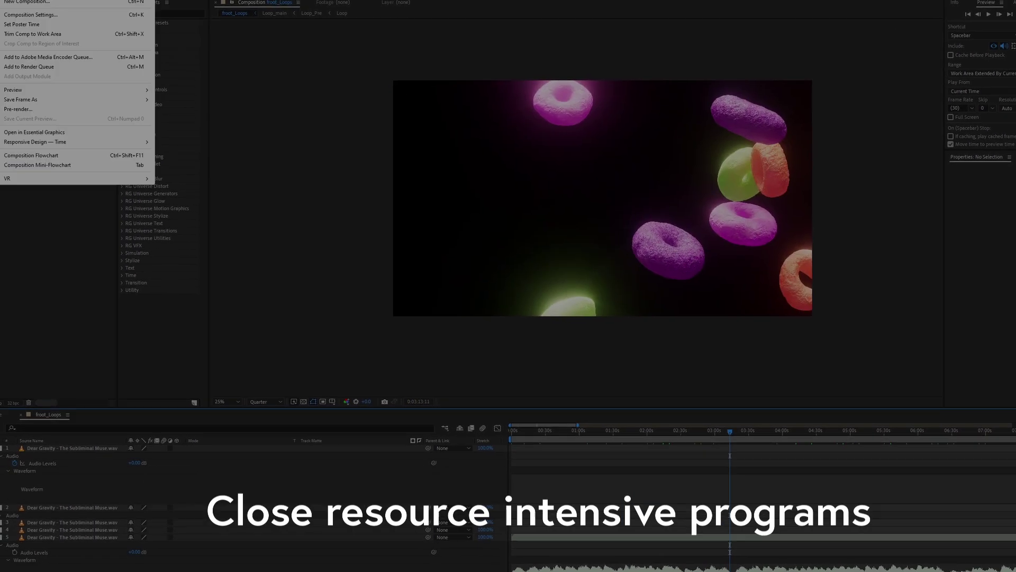
mouse_move(24, 193)
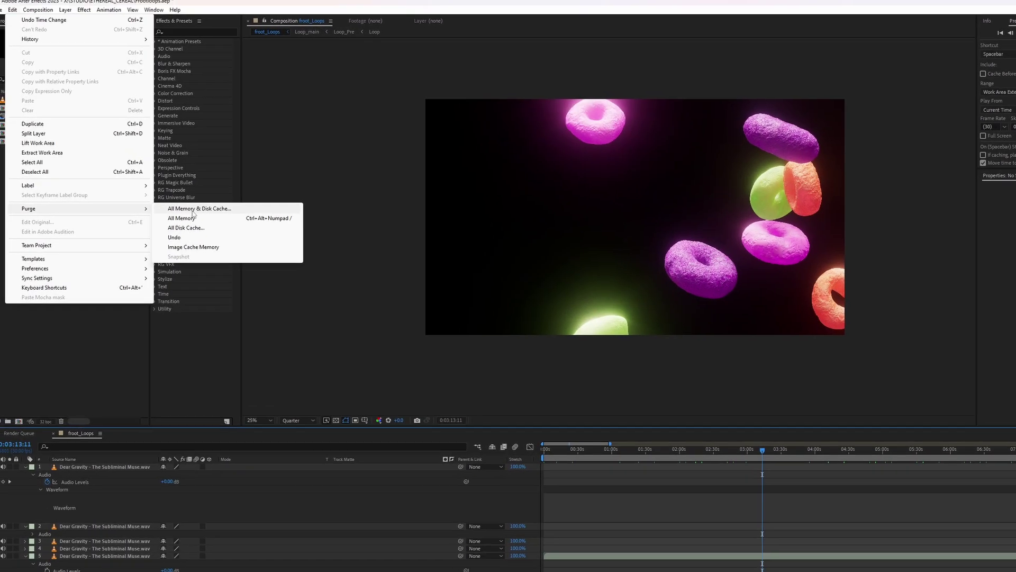
click(167, 216)
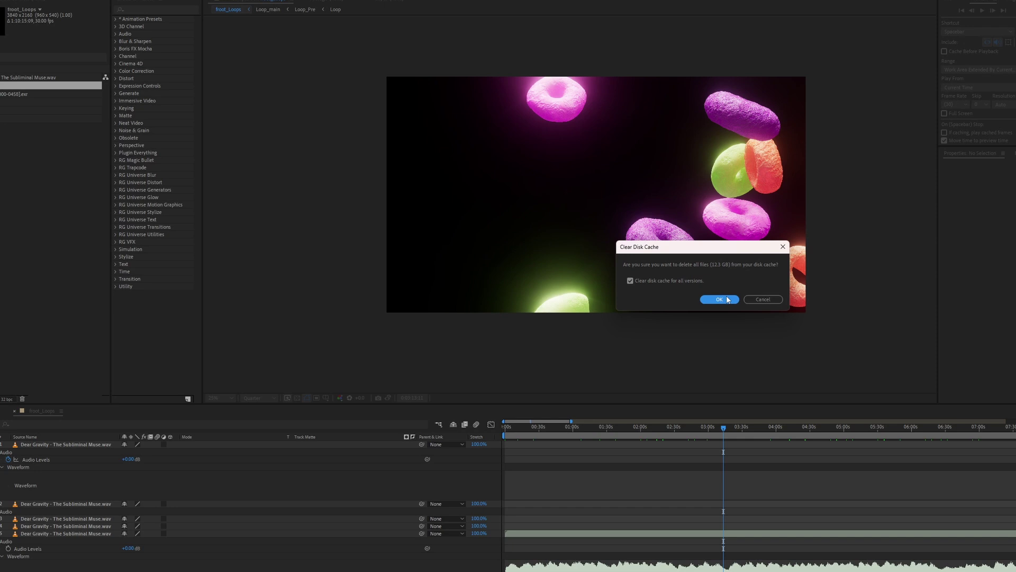
click(730, 305)
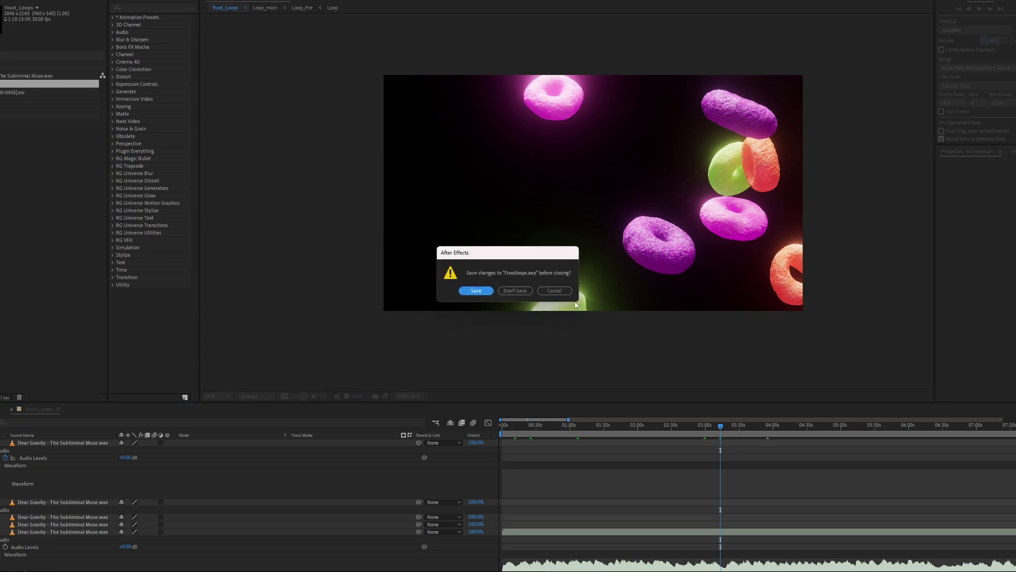
click(520, 293)
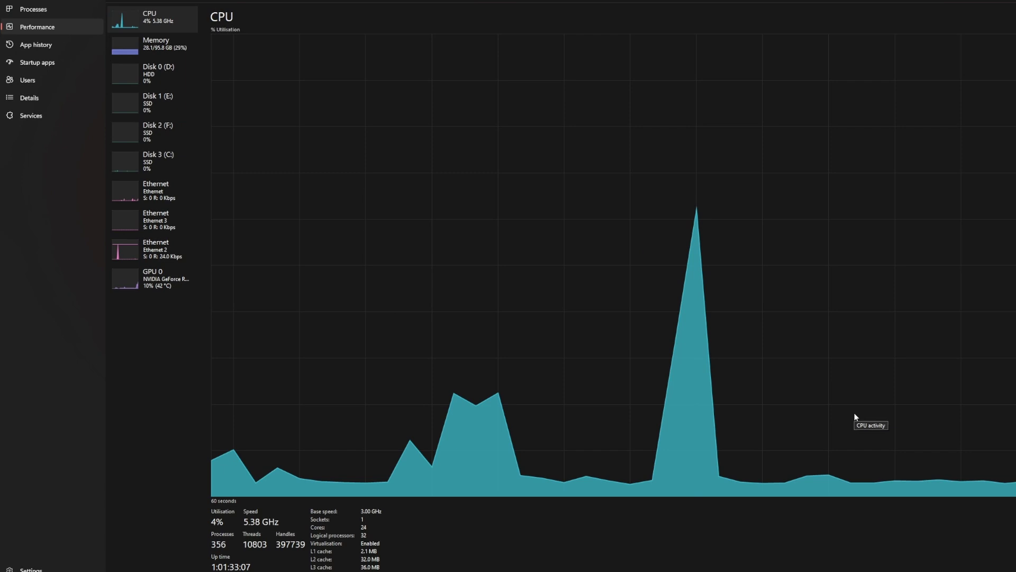
click(161, 50)
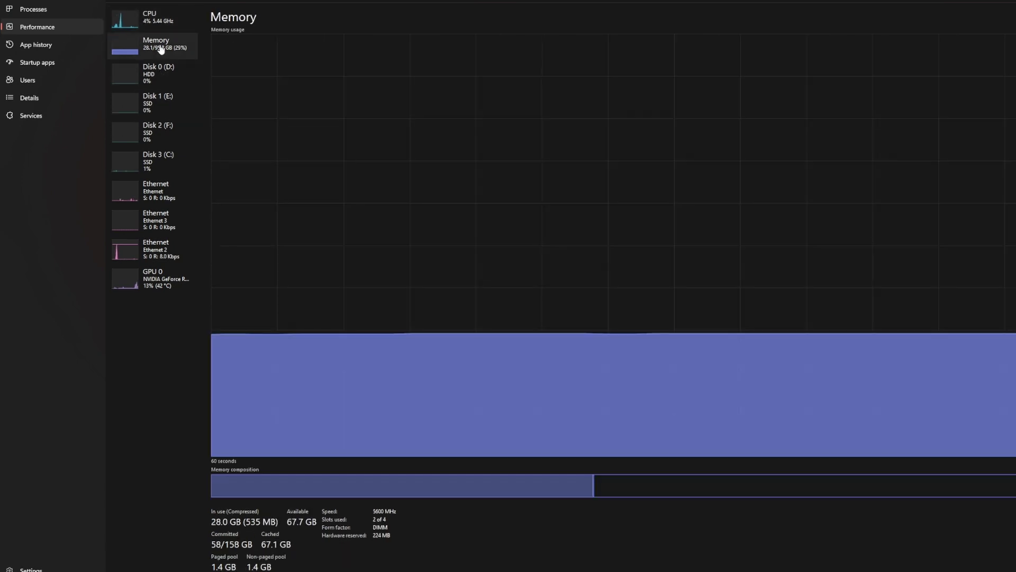
click(155, 99)
click(154, 156)
click(154, 192)
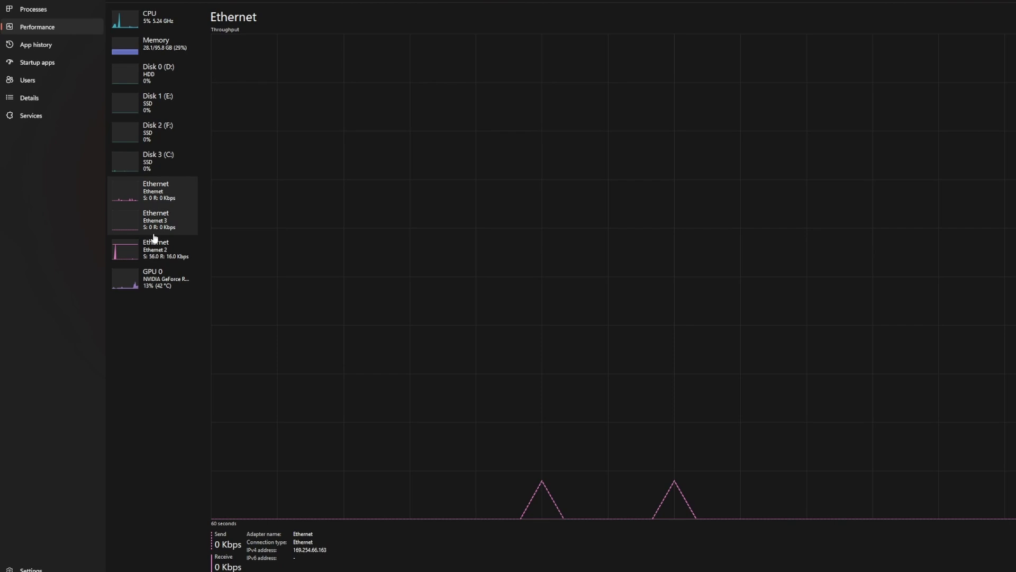
click(155, 242)
click(152, 276)
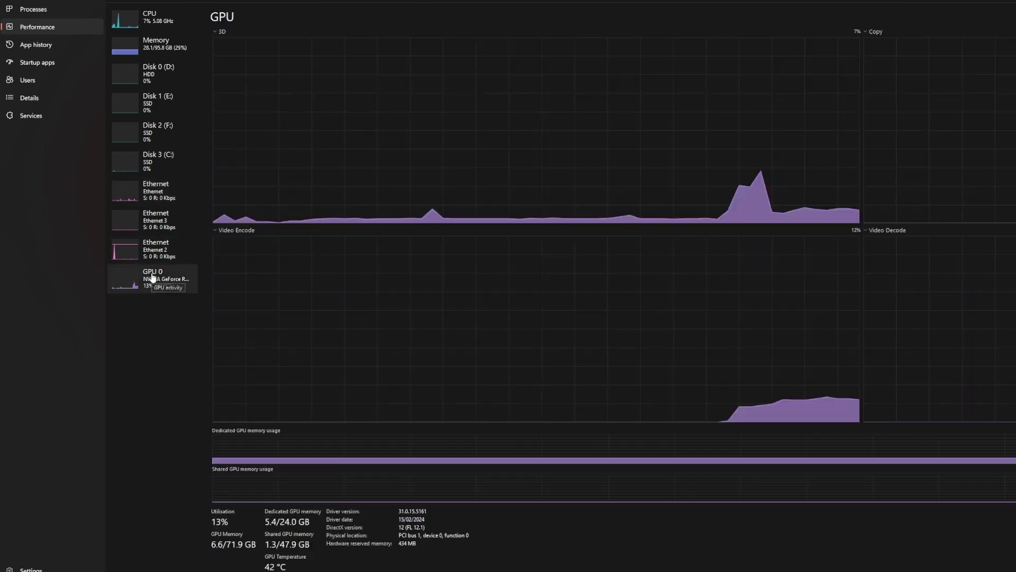
click(157, 25)
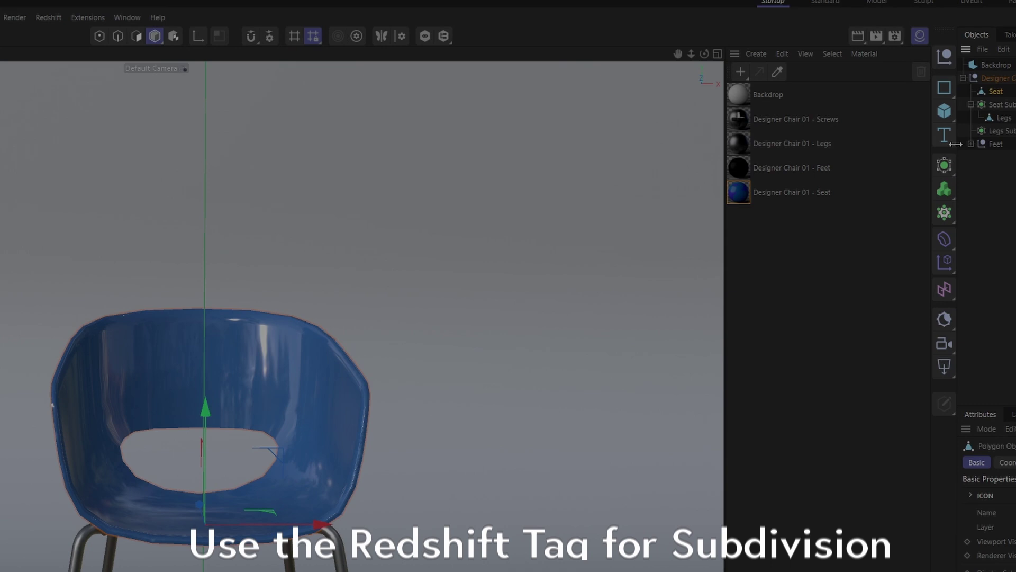
Step: Add an RS Object tag to Seat with geometry tessellation enabled
drag(956, 143, 447, 208)
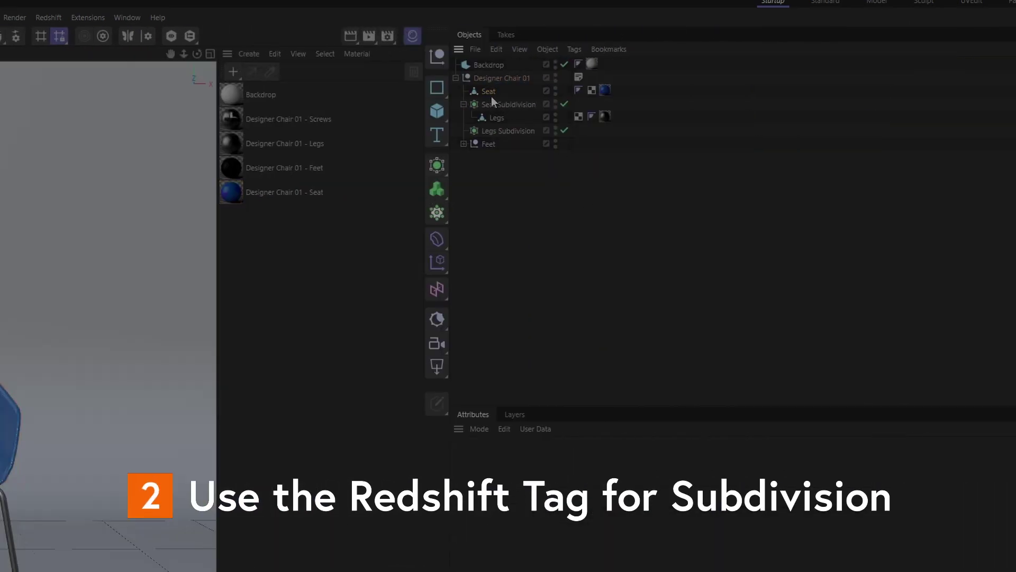
click(490, 93)
right_click(491, 92)
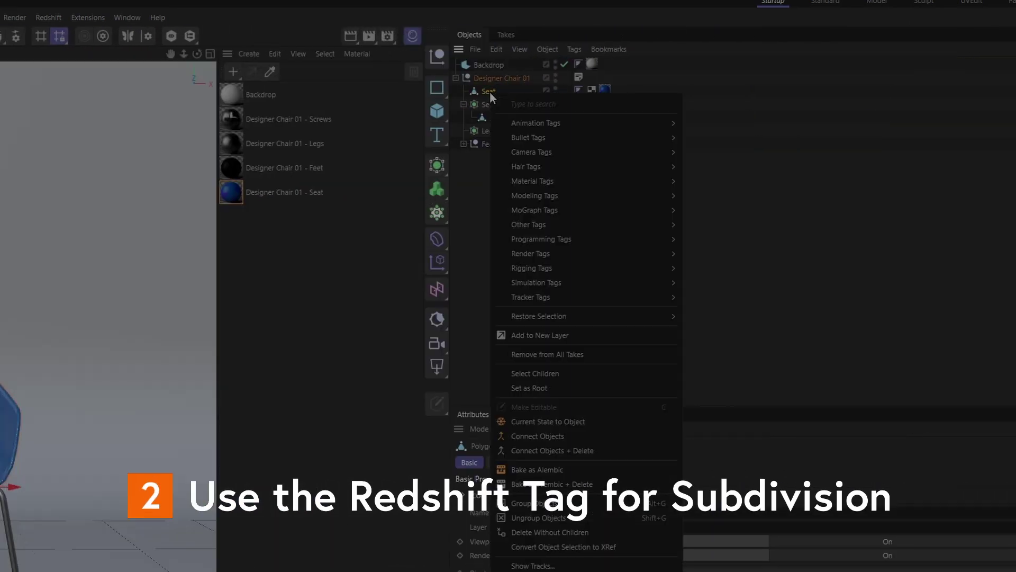
mouse_move(595, 258)
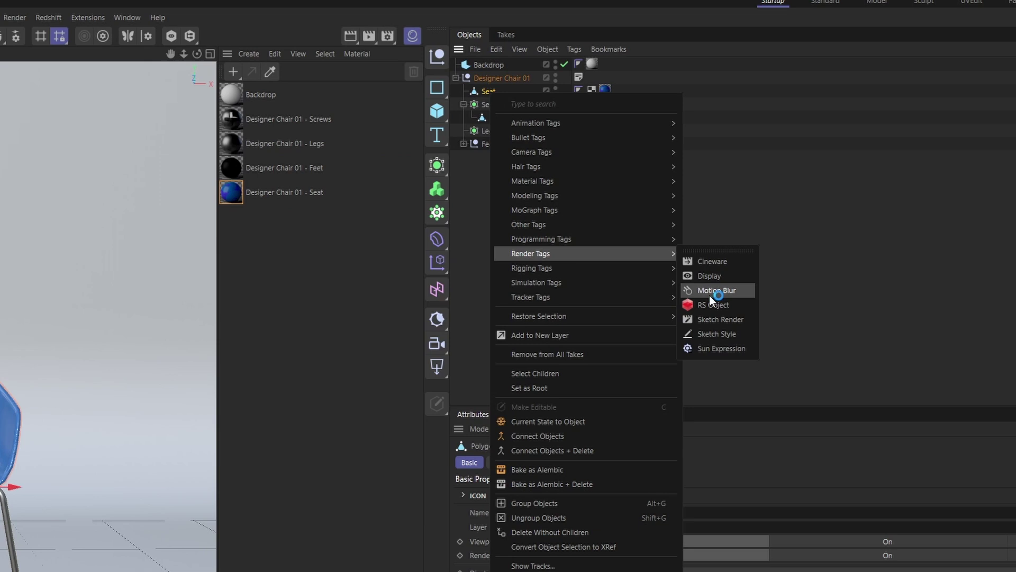
click(712, 300)
click(553, 465)
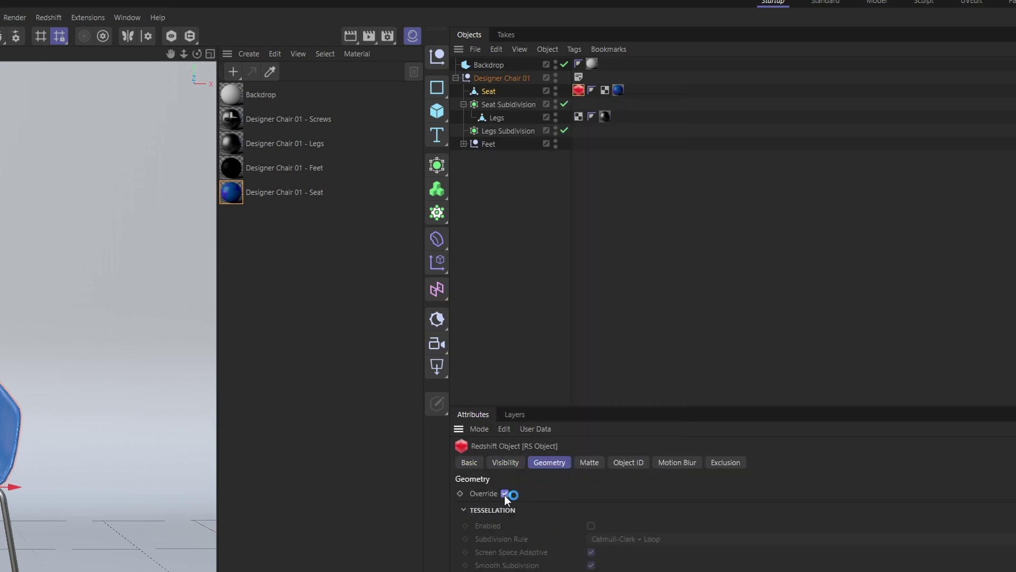
click(592, 526)
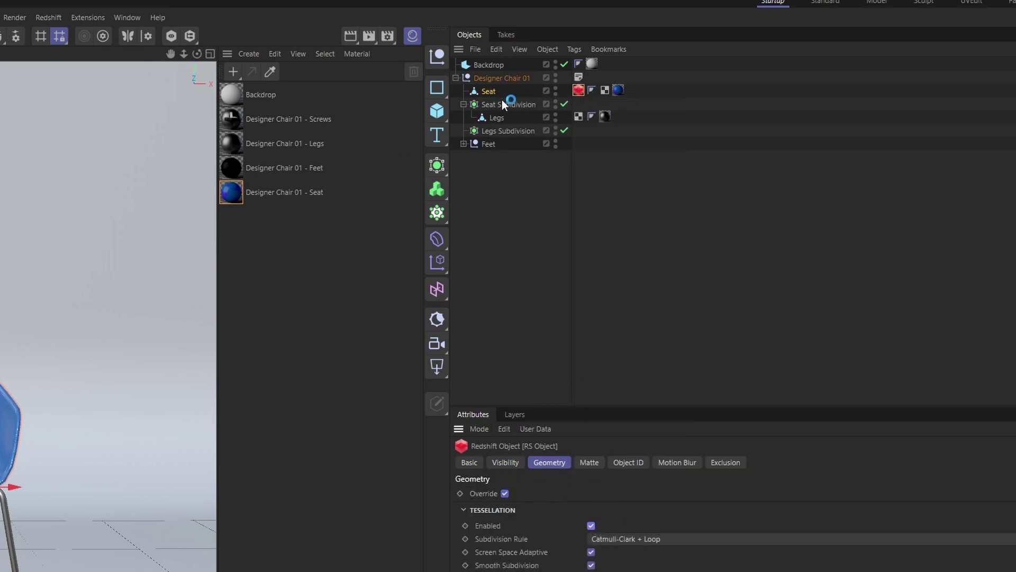
Step: Copy the Redshift tag onto Legs, then reselect the Seat's tag
ctrl+drag(583, 94, 576, 116)
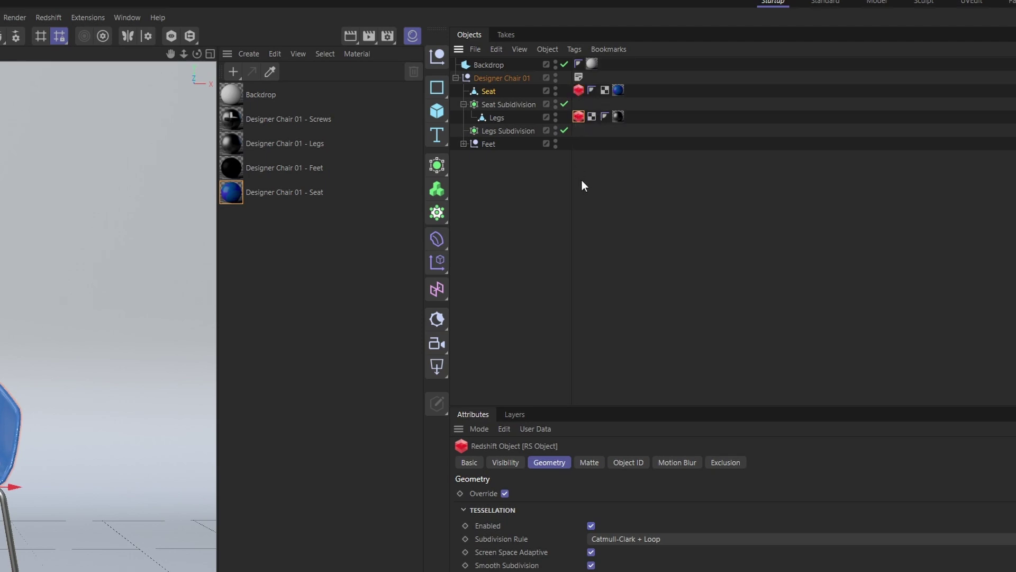
click(582, 180)
click(578, 90)
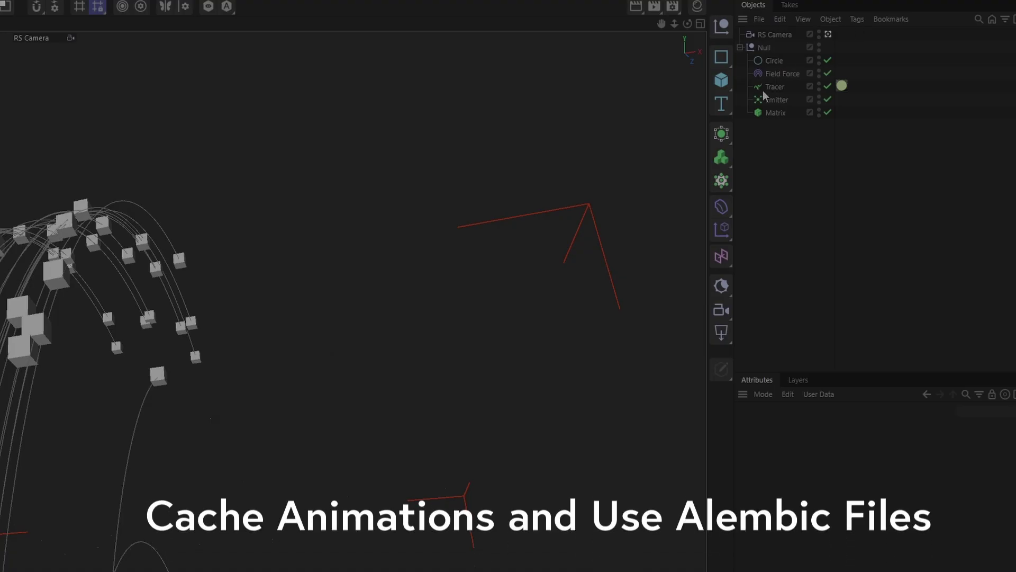
Step: Bake the Tracer to an Alembic file, then orbit around the emitter, spheres and spline curves
right_click(770, 88)
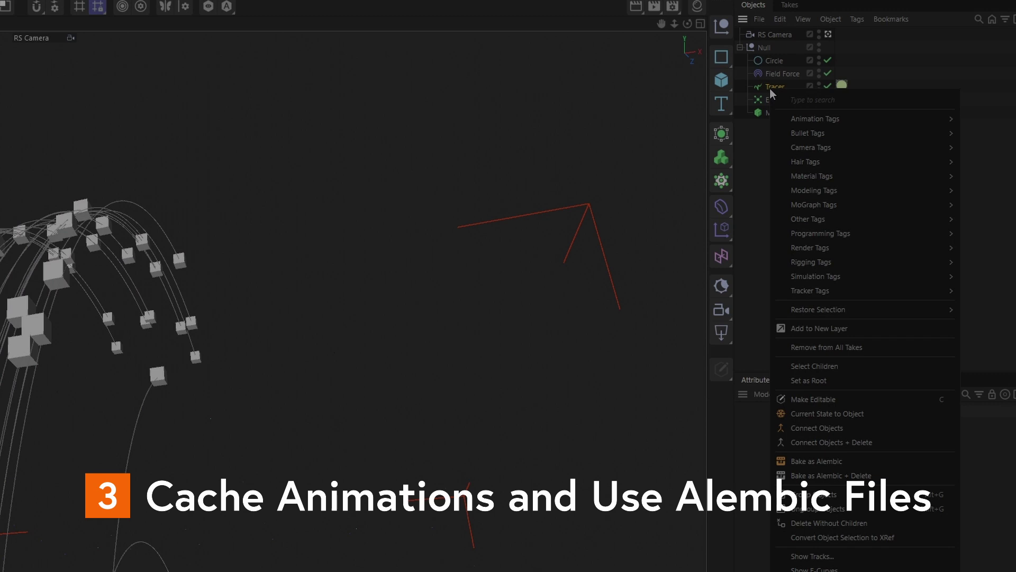
click(843, 461)
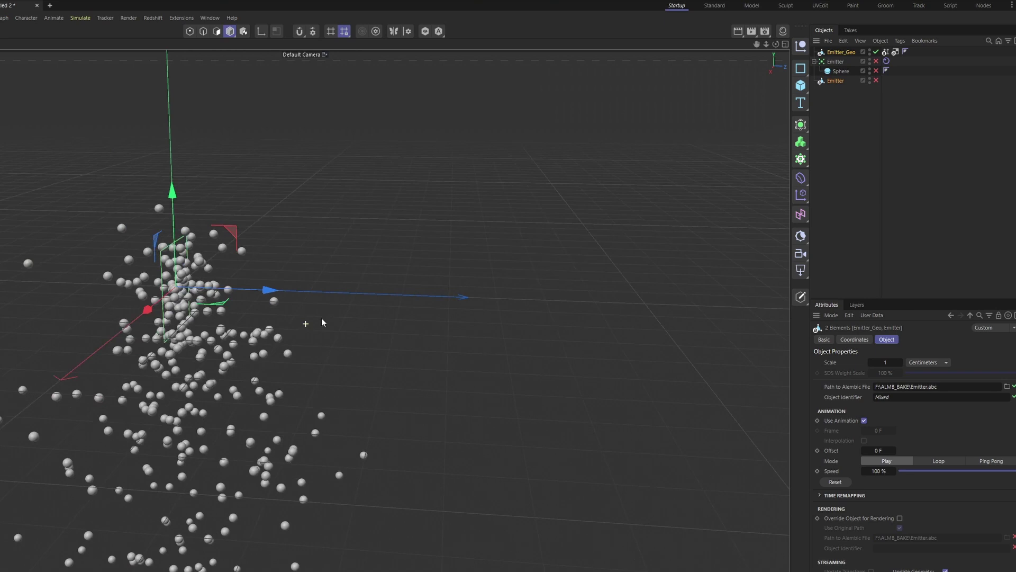
alt+drag(321, 318, 106, 294)
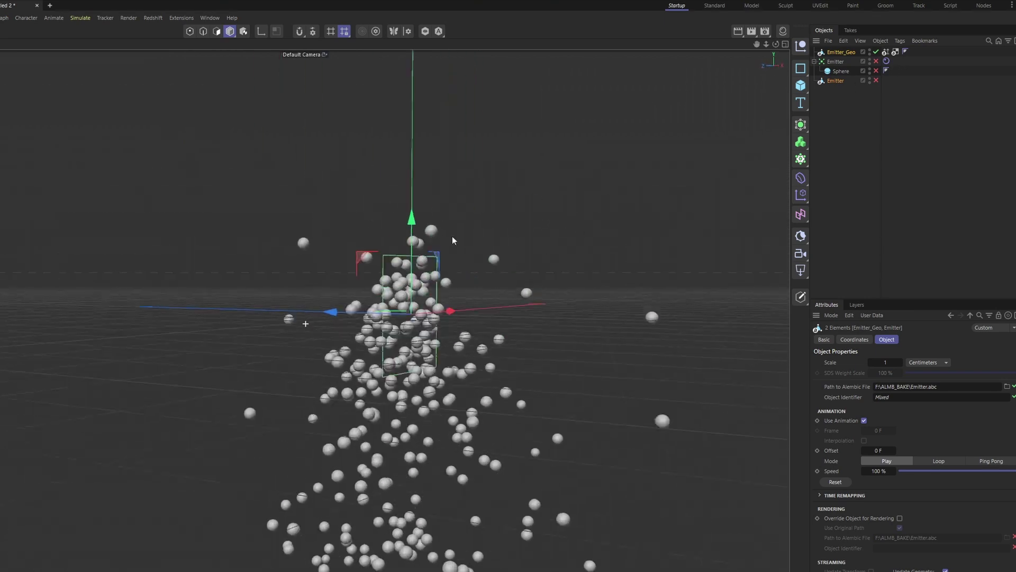
alt+drag(452, 236, 418, 267)
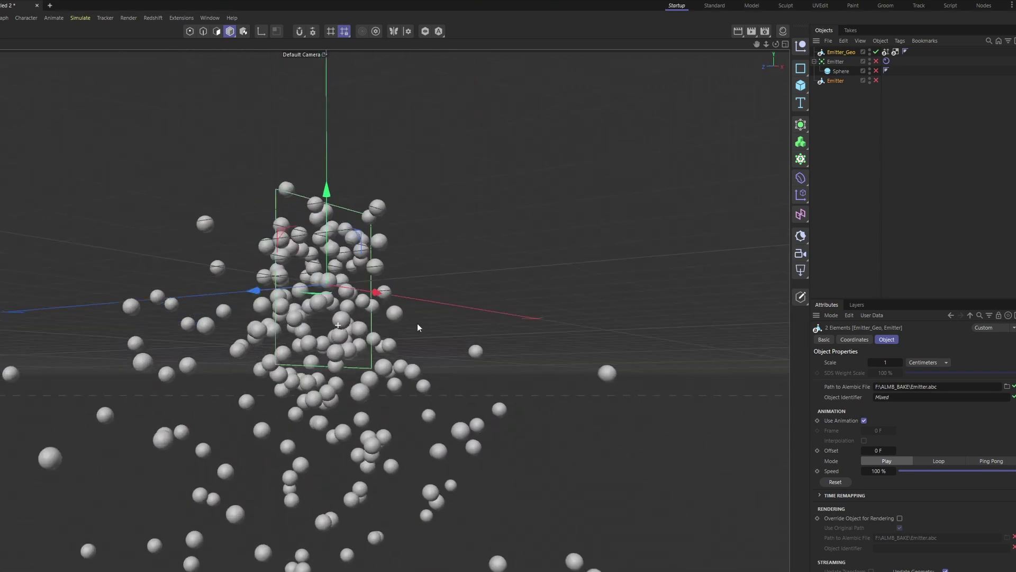
alt+drag(417, 327, 608, 371)
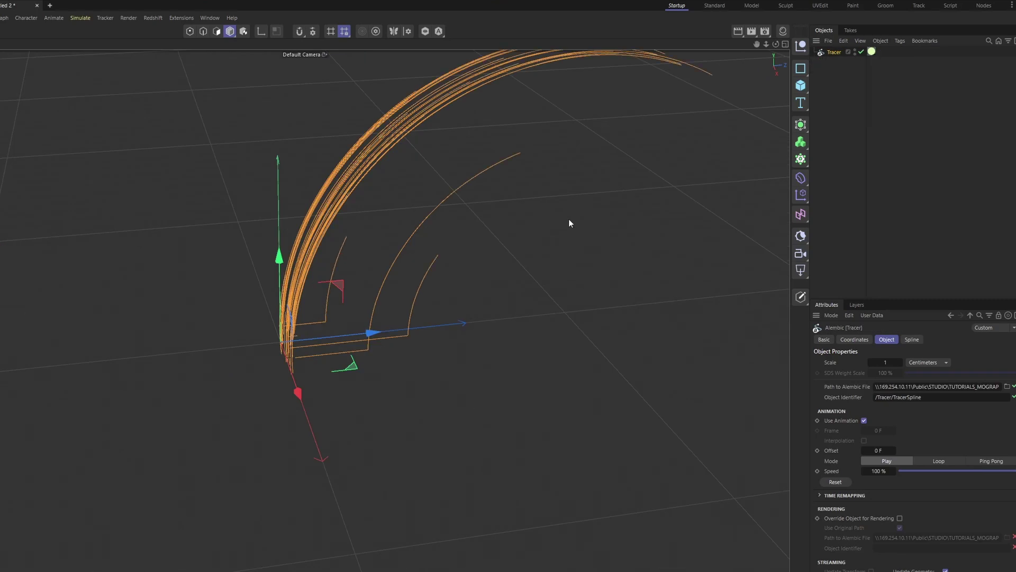
alt+drag(568, 218, 405, 269)
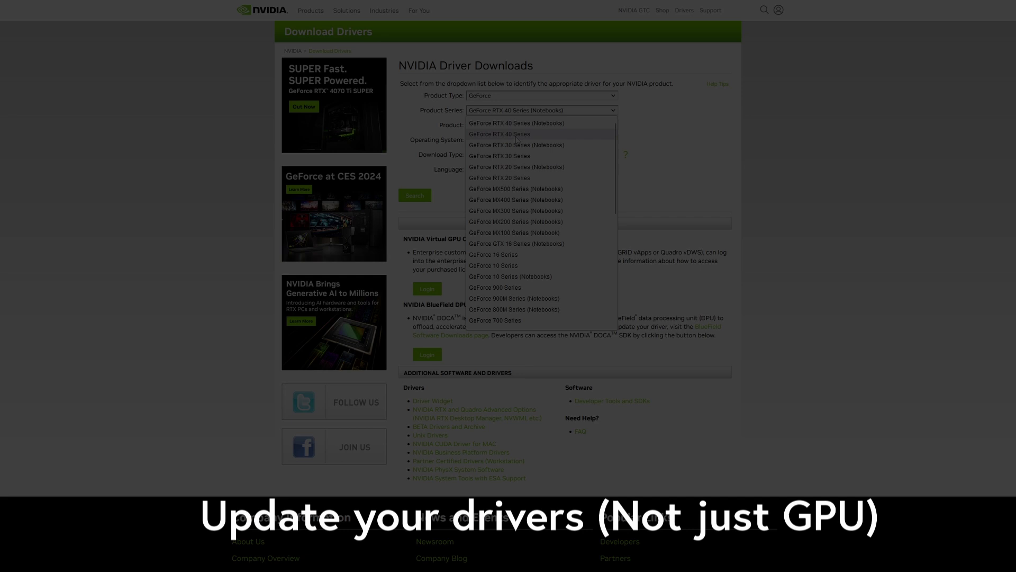
Step: Keep GeForce on the NVIDIA driver page and set the download type to Game Ready Driver
click(663, 163)
click(528, 98)
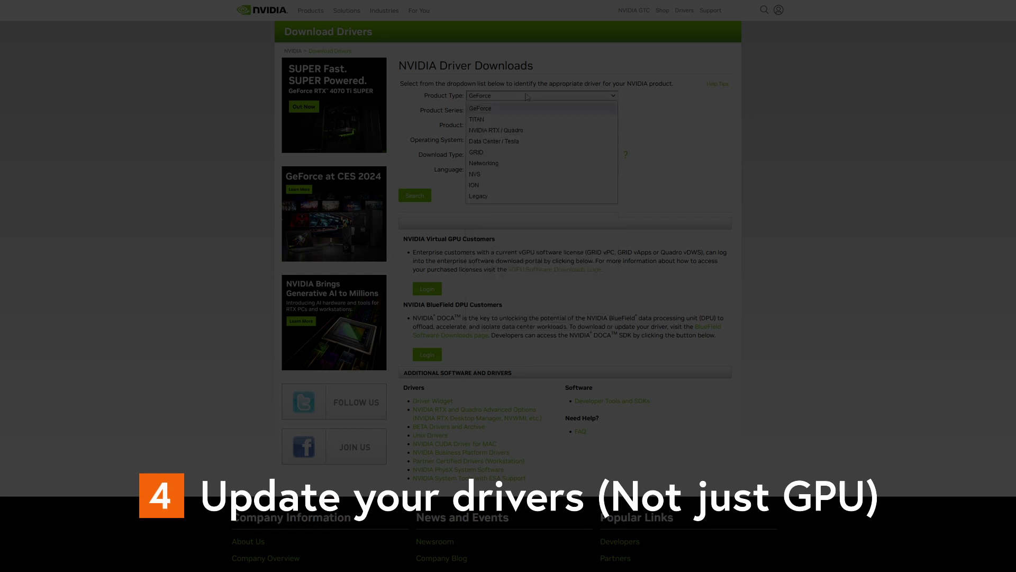
click(540, 104)
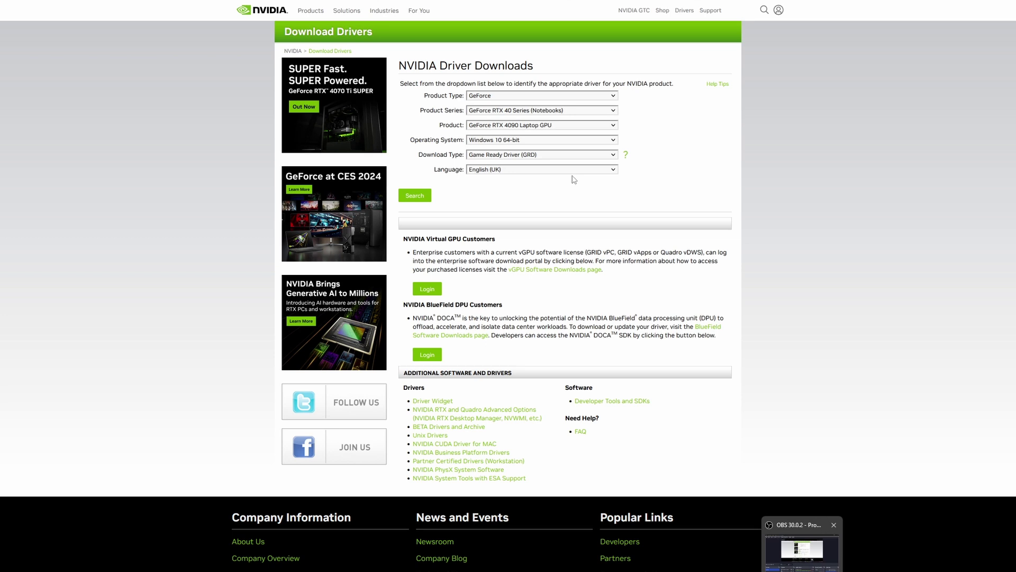
click(561, 155)
click(536, 175)
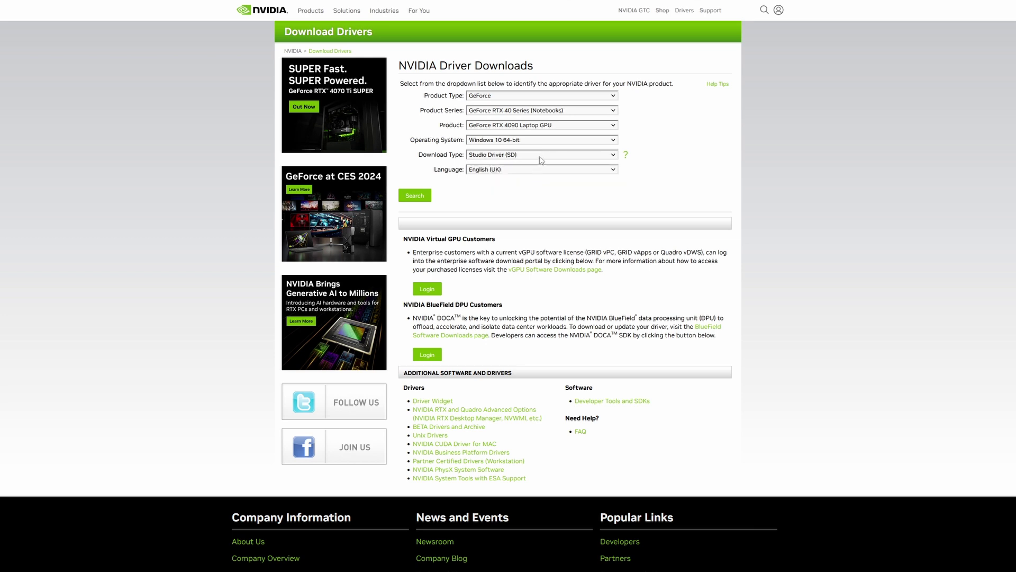
click(542, 157)
click(533, 164)
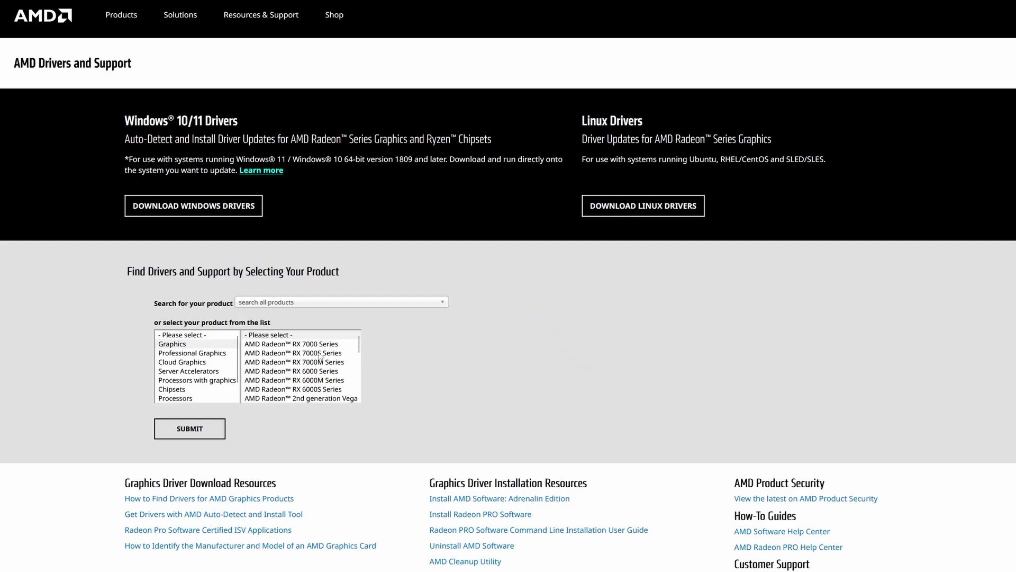
Step: Browse AMD's lists: Graphics, Radeon 500 and RX 6000S, Professional Graphics, FirePro, Mobile Platforms
click(293, 358)
scroll(294, 358, down, 3)
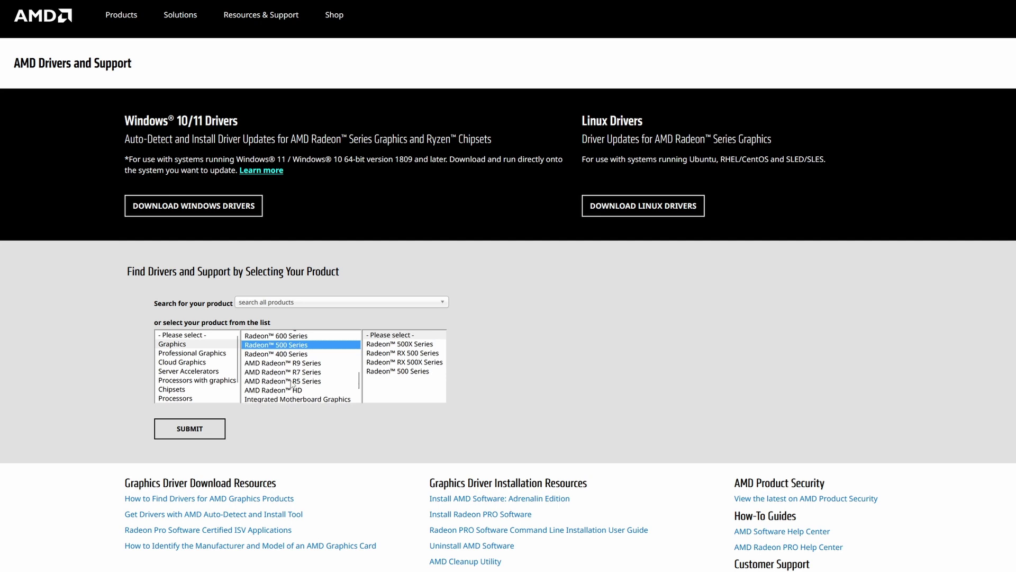
click(275, 380)
scroll(255, 450, down, 1)
scroll(255, 386, down, 1)
scroll(275, 297, up, 5)
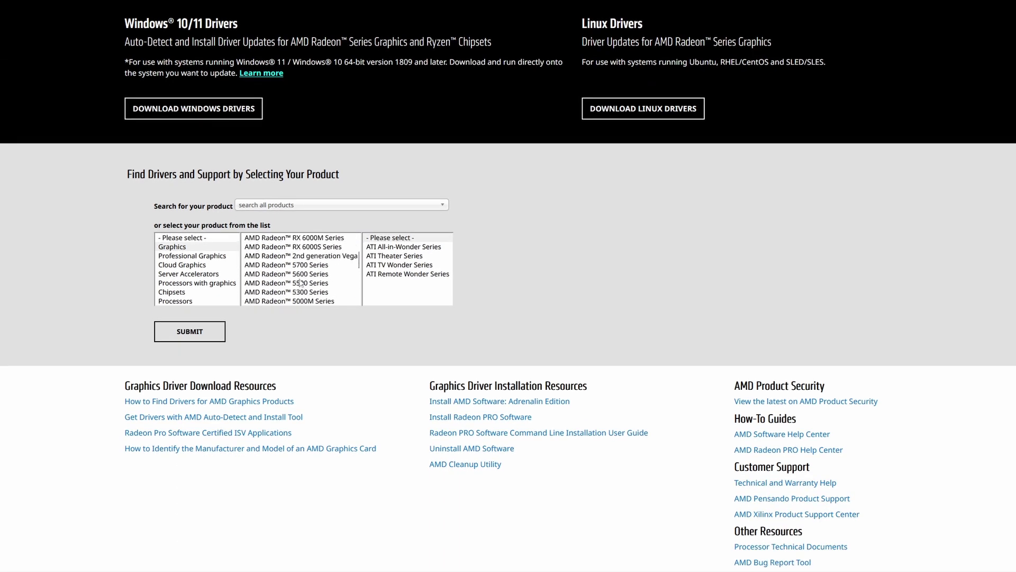
click(265, 286)
scroll(243, 272, up, 2)
click(197, 257)
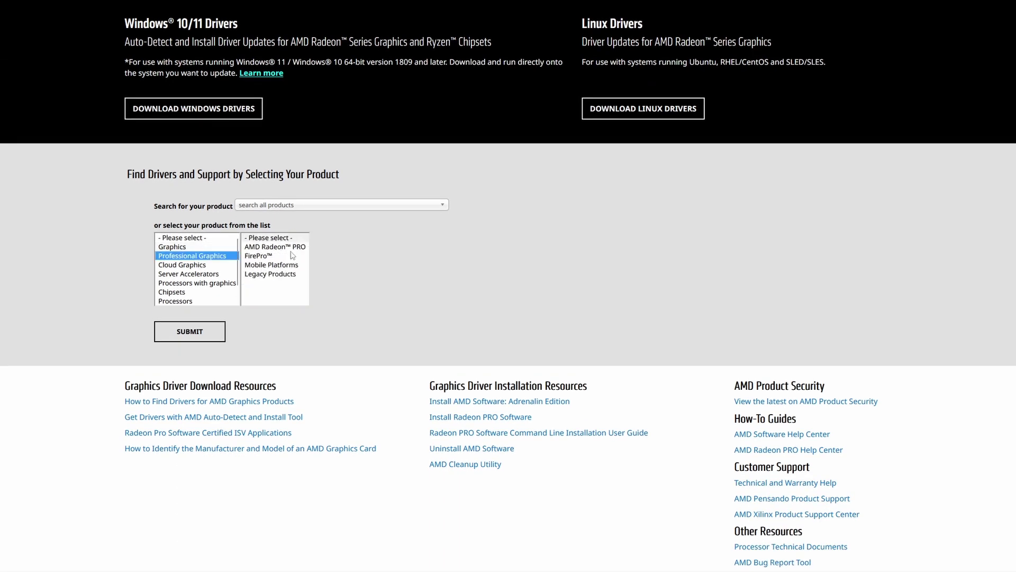
click(289, 256)
click(275, 266)
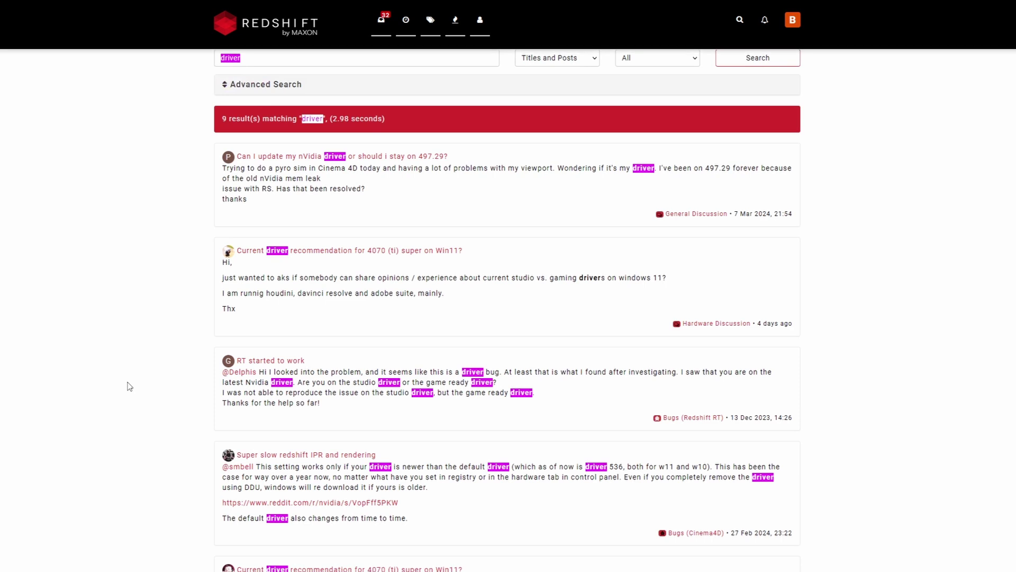
scroll(129, 386, down, 5)
scroll(130, 386, down, 3)
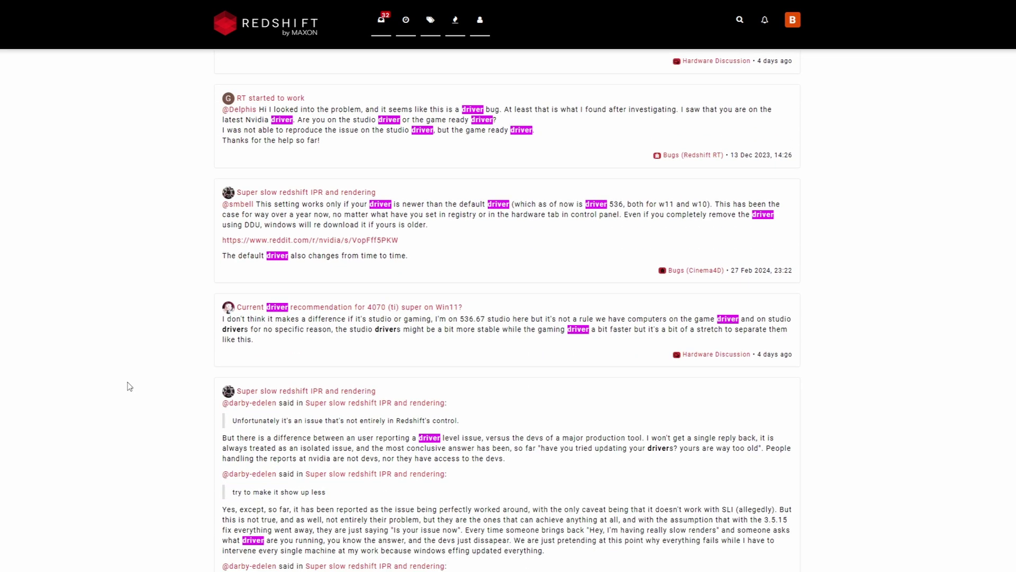
scroll(129, 386, down, 7)
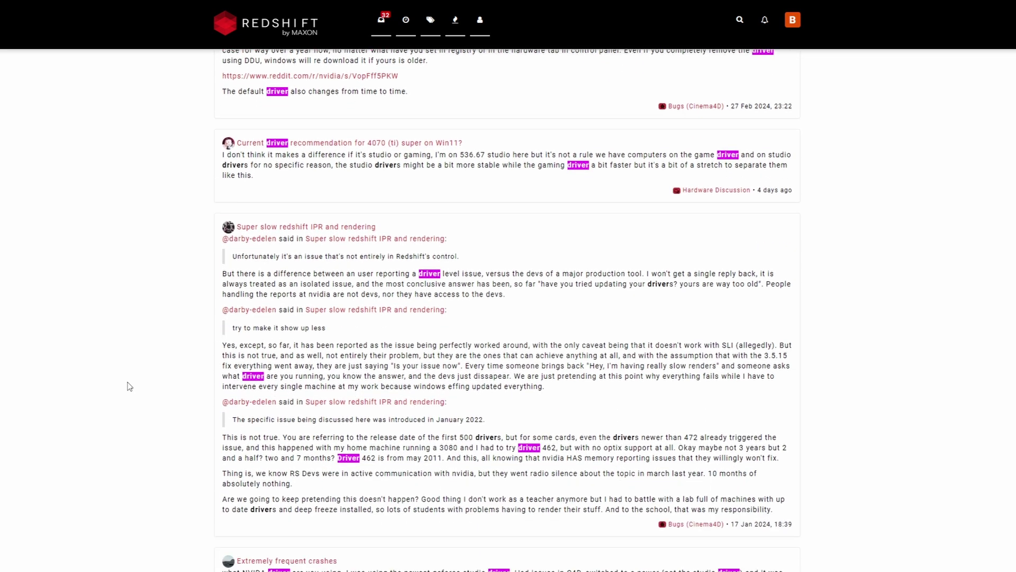
scroll(129, 385, down, 4)
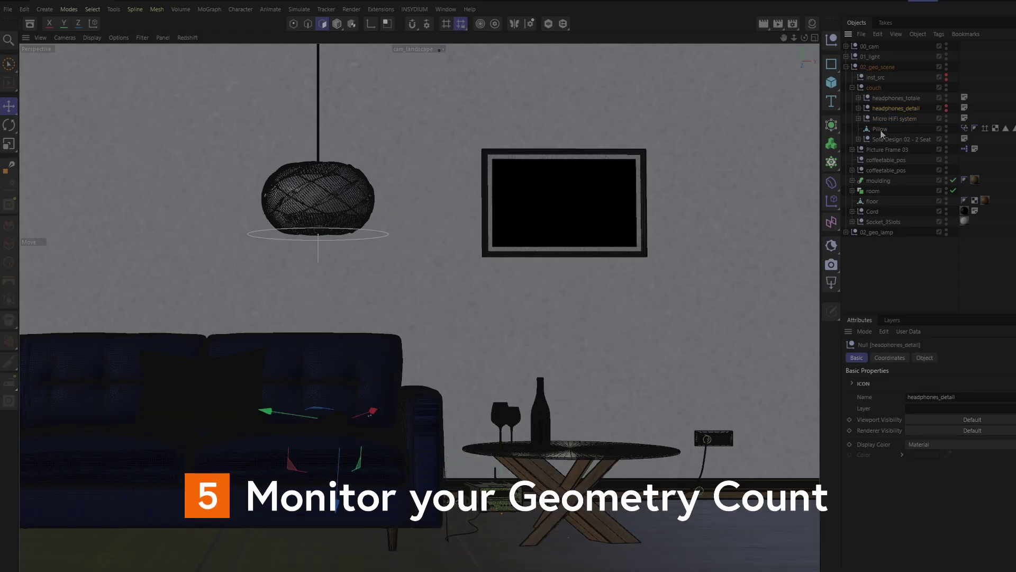
Step: Select the Pillow object in the Object Manager to check its geometry
click(881, 130)
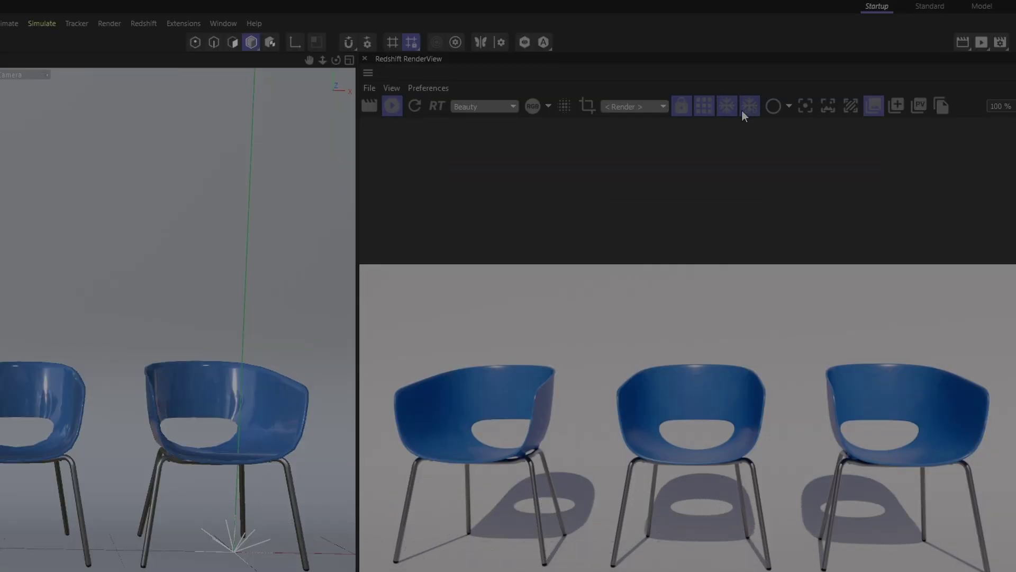
Step: Enable Freeze Geometry in the Redshift RenderView toolbar for the chairs render
click(681, 63)
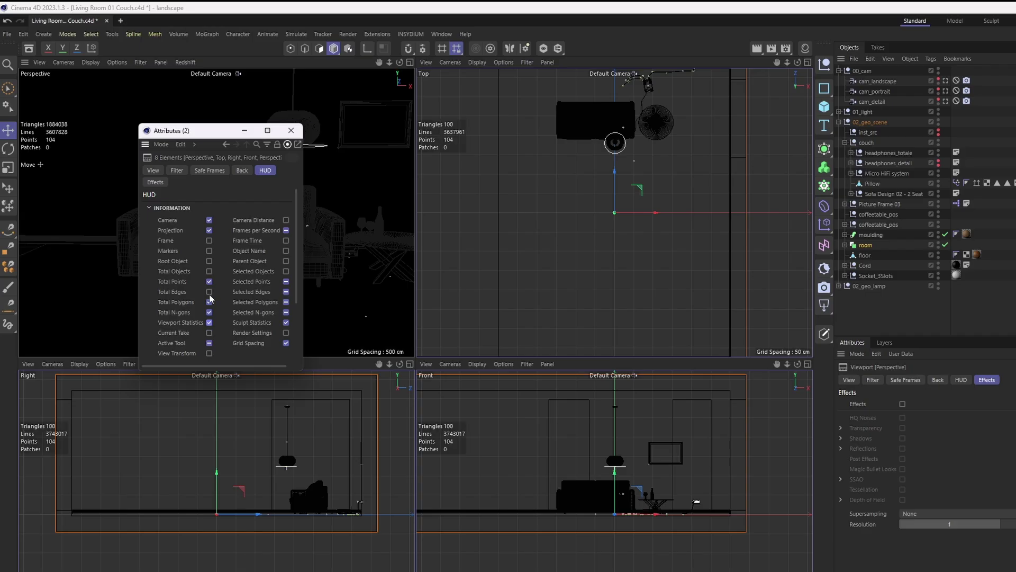
Step: Maximize and restore the Front view, then disable Backface Culling for the Perspective view
middle_click(660, 492)
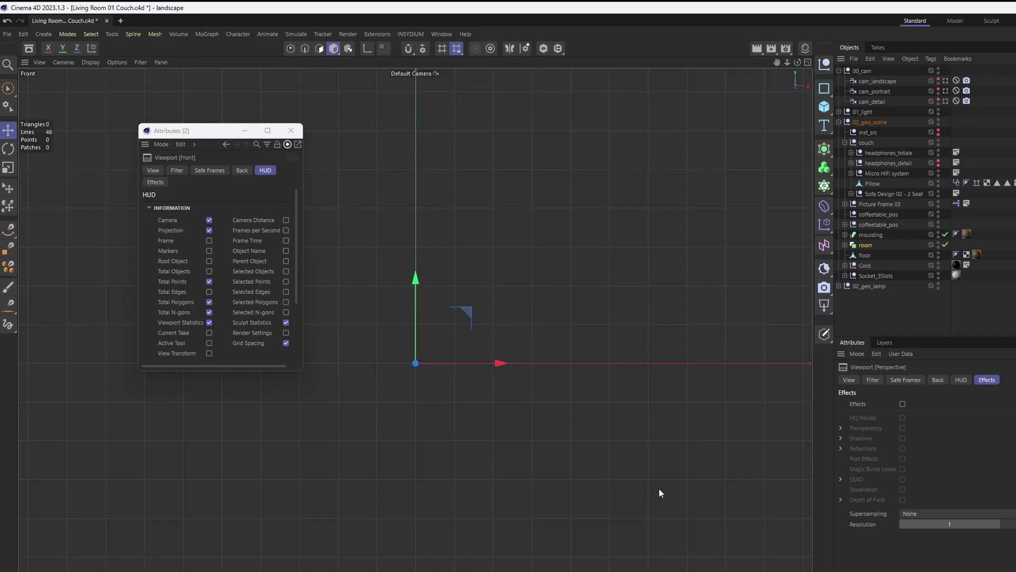
middle_click(56, 110)
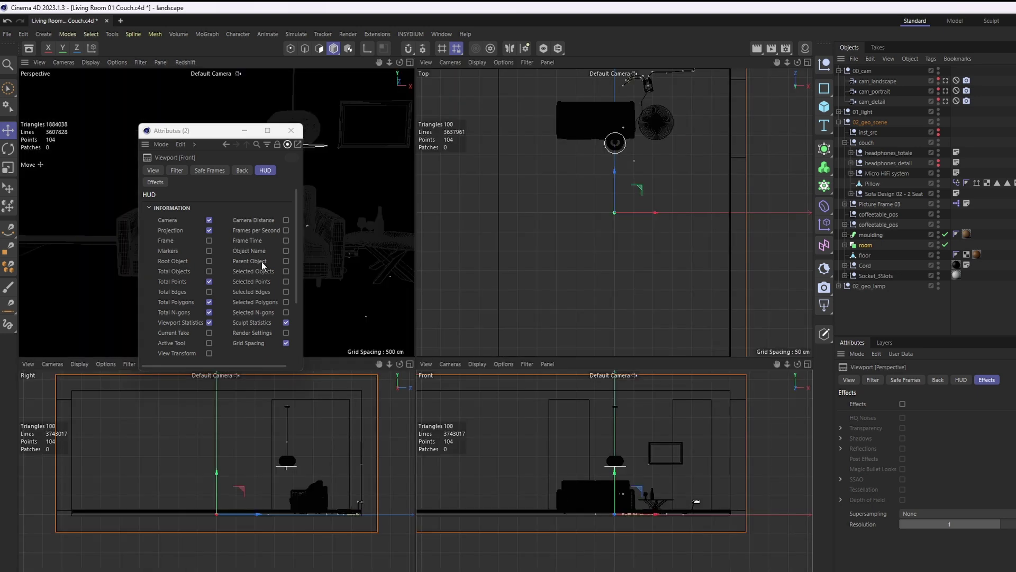
key(ctrl+e)
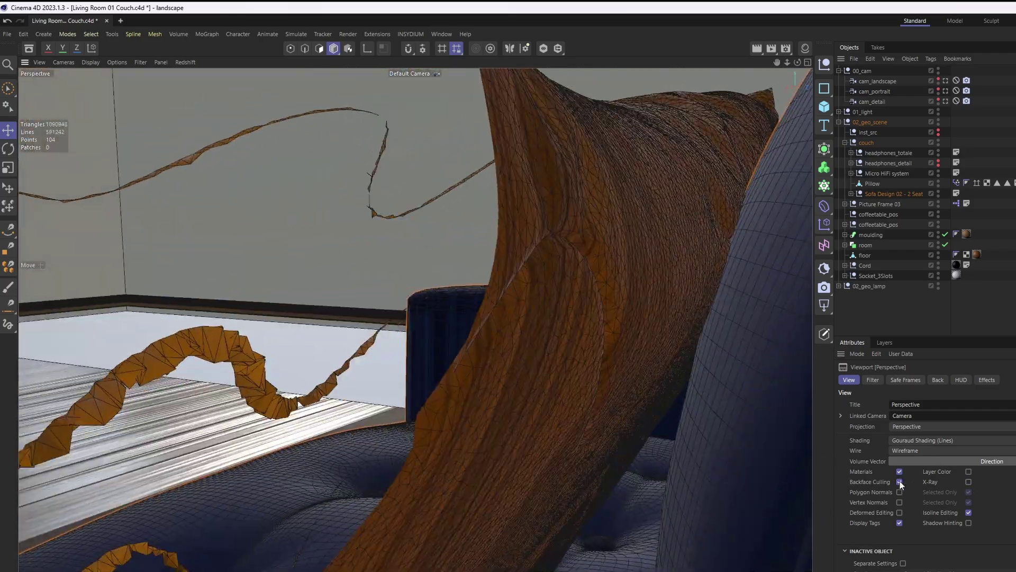
click(900, 482)
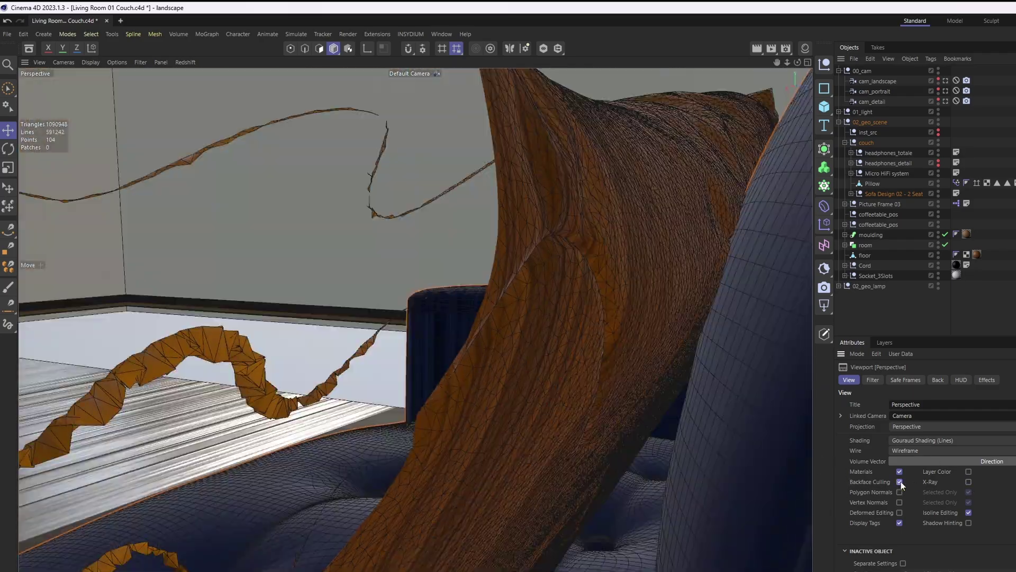